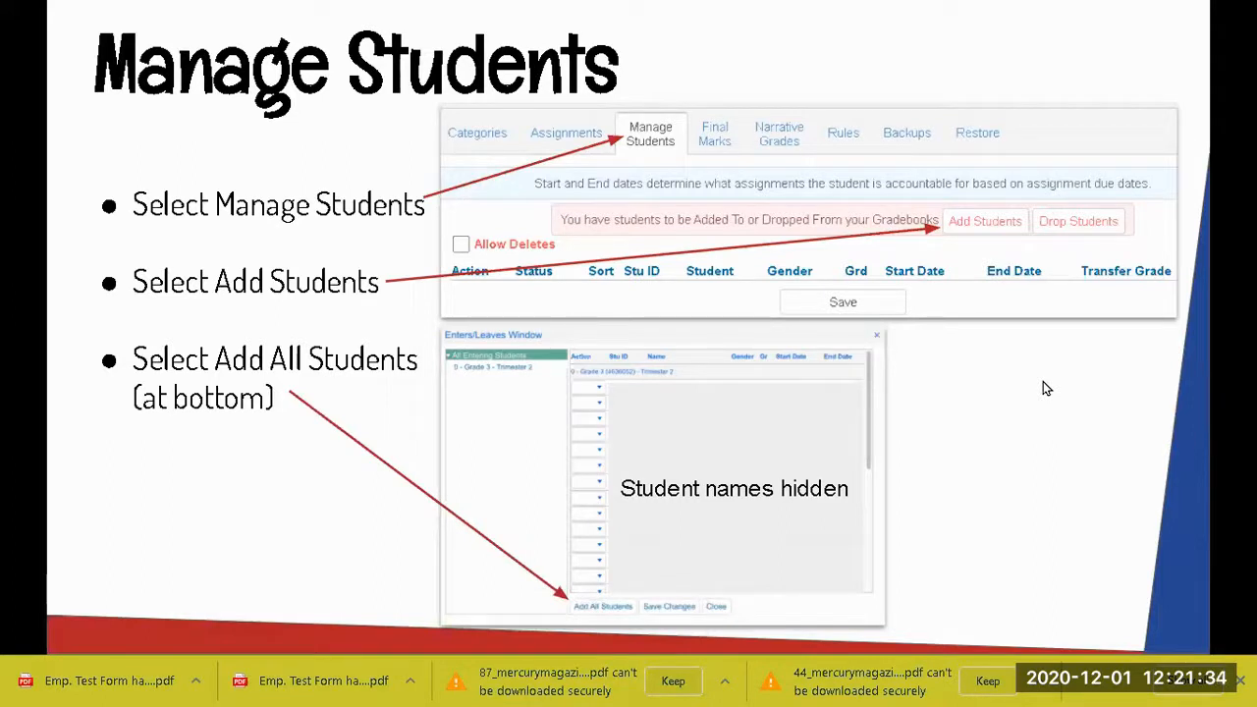
- Advance through the remaining slides, end the slideshow and switch to the Aeries Gradebook page
key("Right")
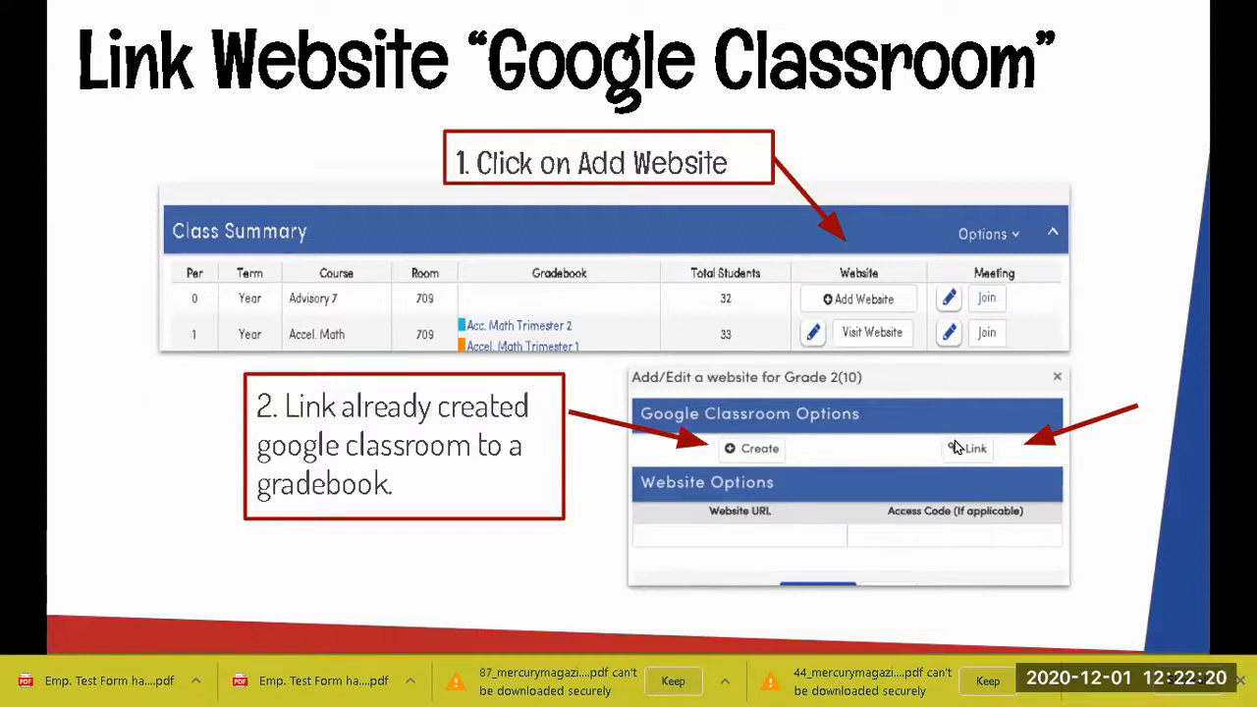
left_click(1071, 302)
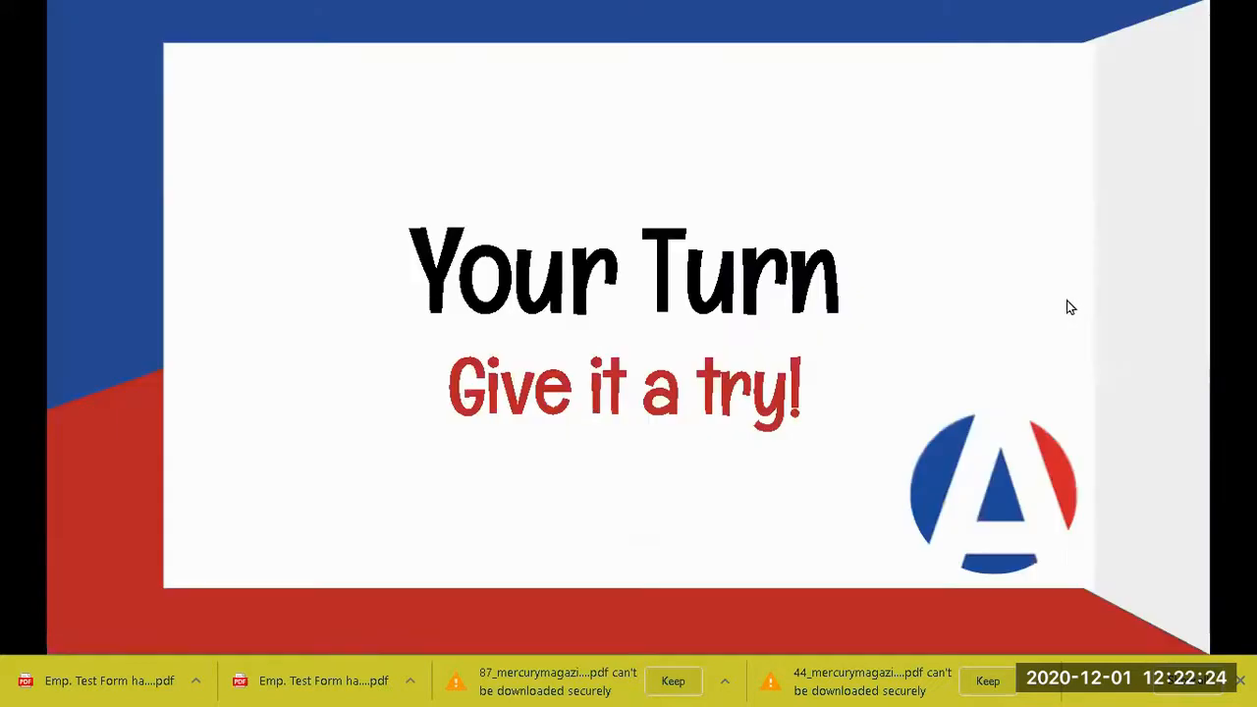
key("Escape")
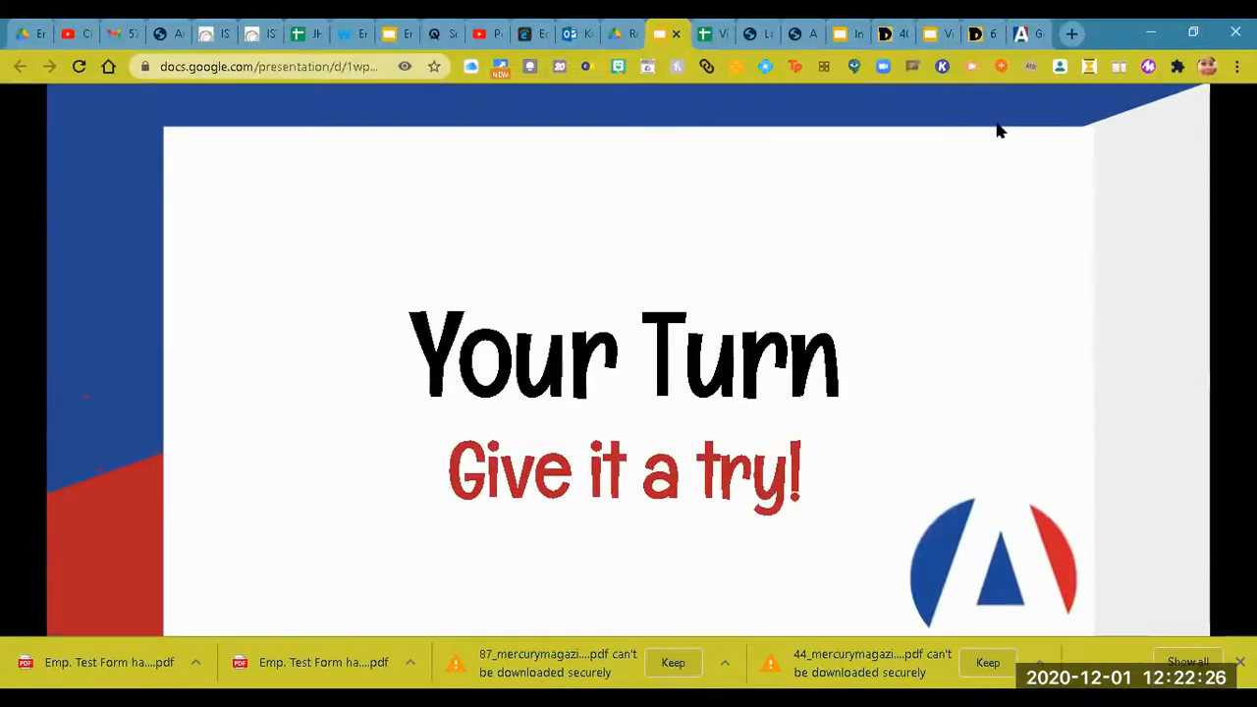
left_click(1029, 35)
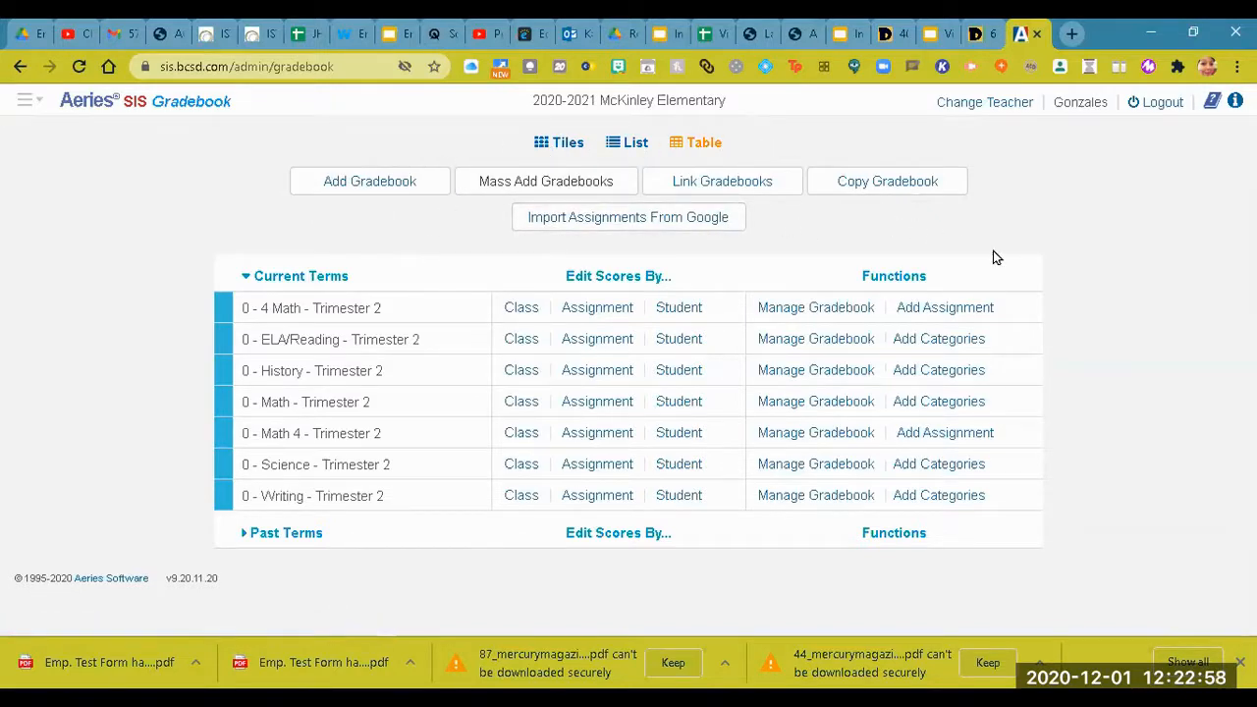
- Look at the gradebook overview in the List and Tiles layouts and return to the Table layout
left_click(629, 149)
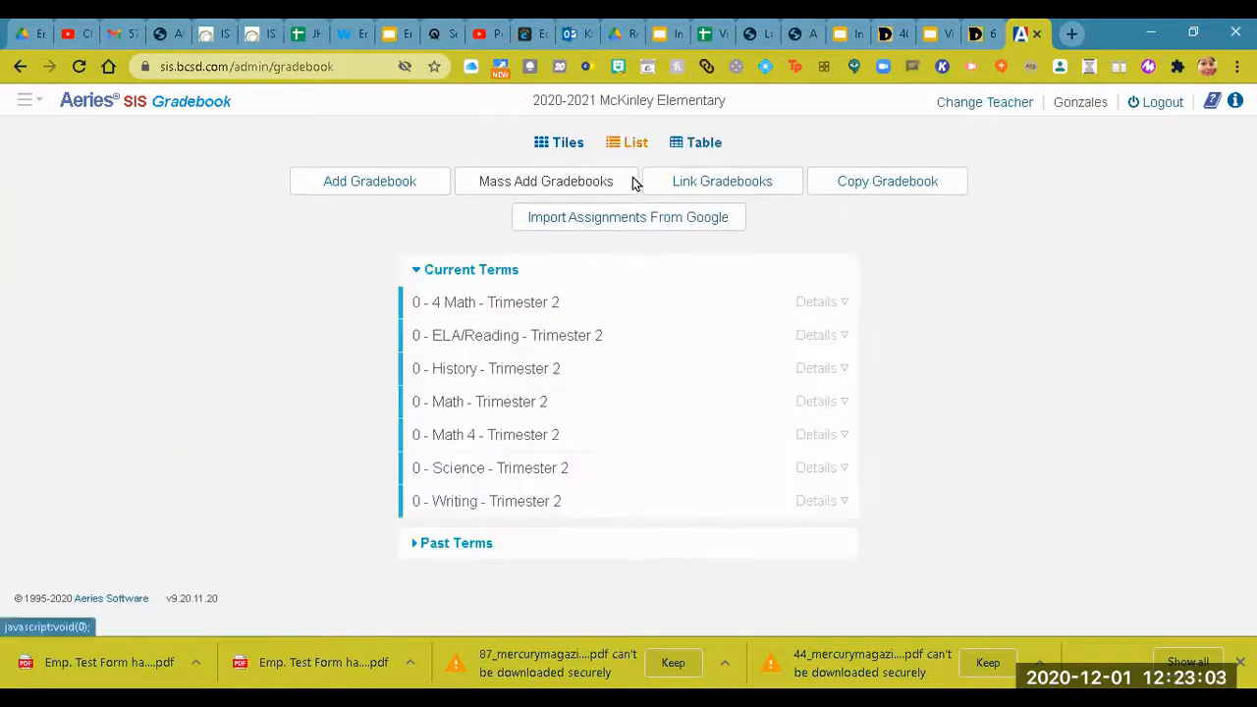
left_click(552, 144)
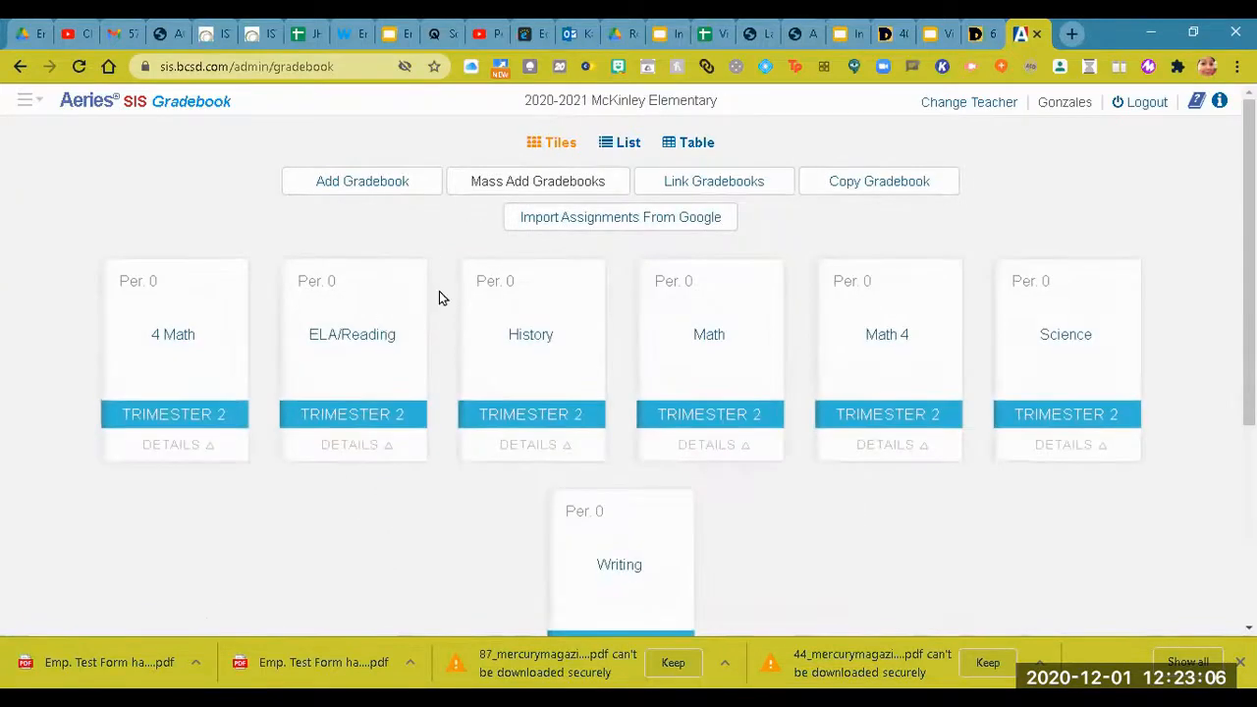
left_click(690, 148)
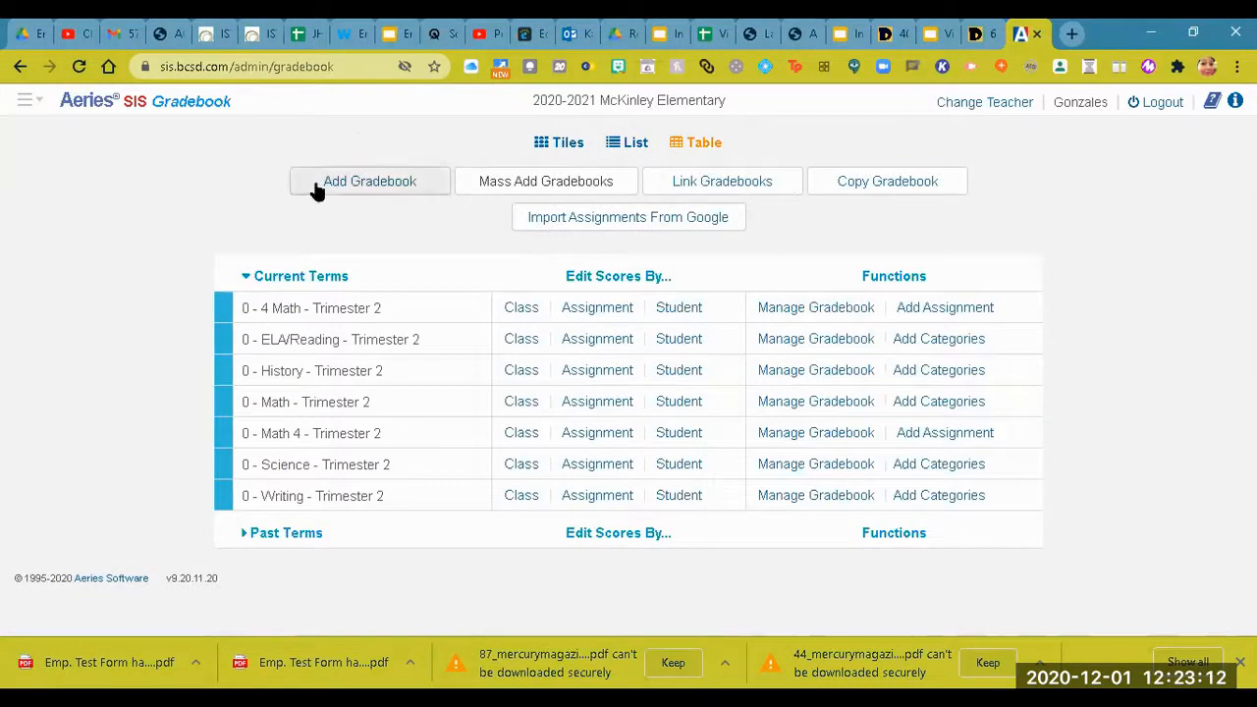
- Start a new gradebook associated with Trimester 2 and the period 0 Grade 4 section
left_click(352, 192)
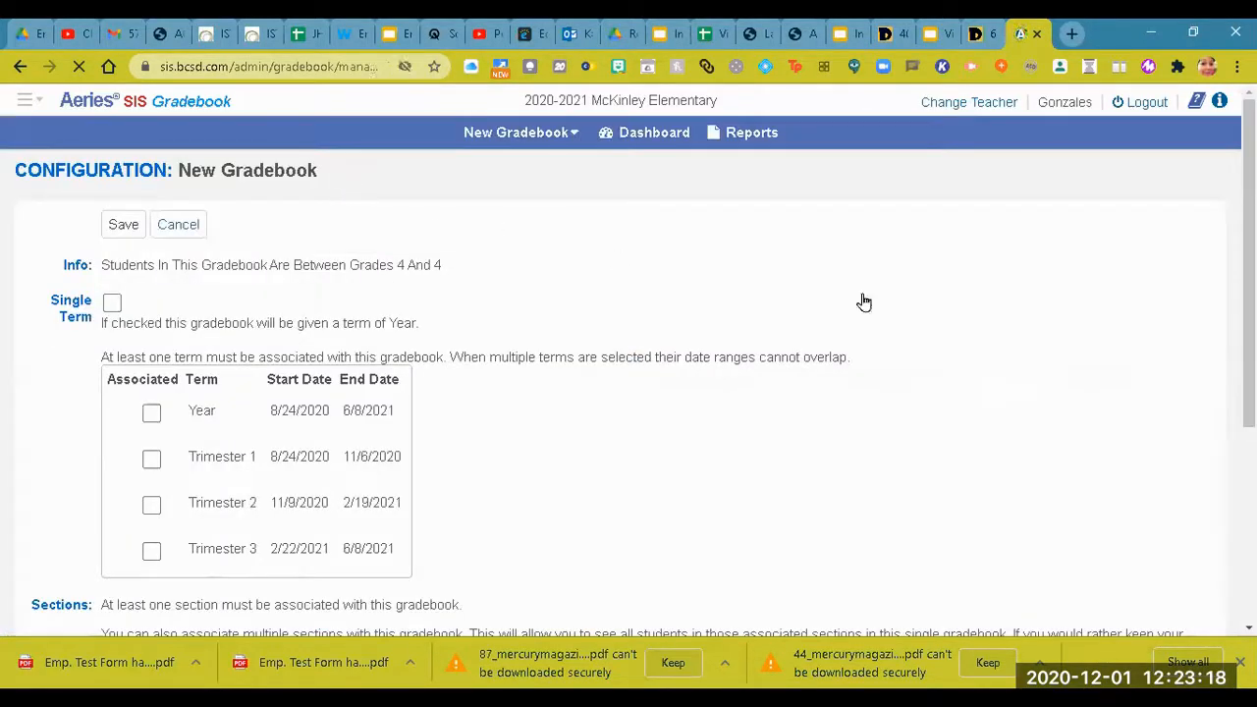
scroll(629, 361, "down", 2)
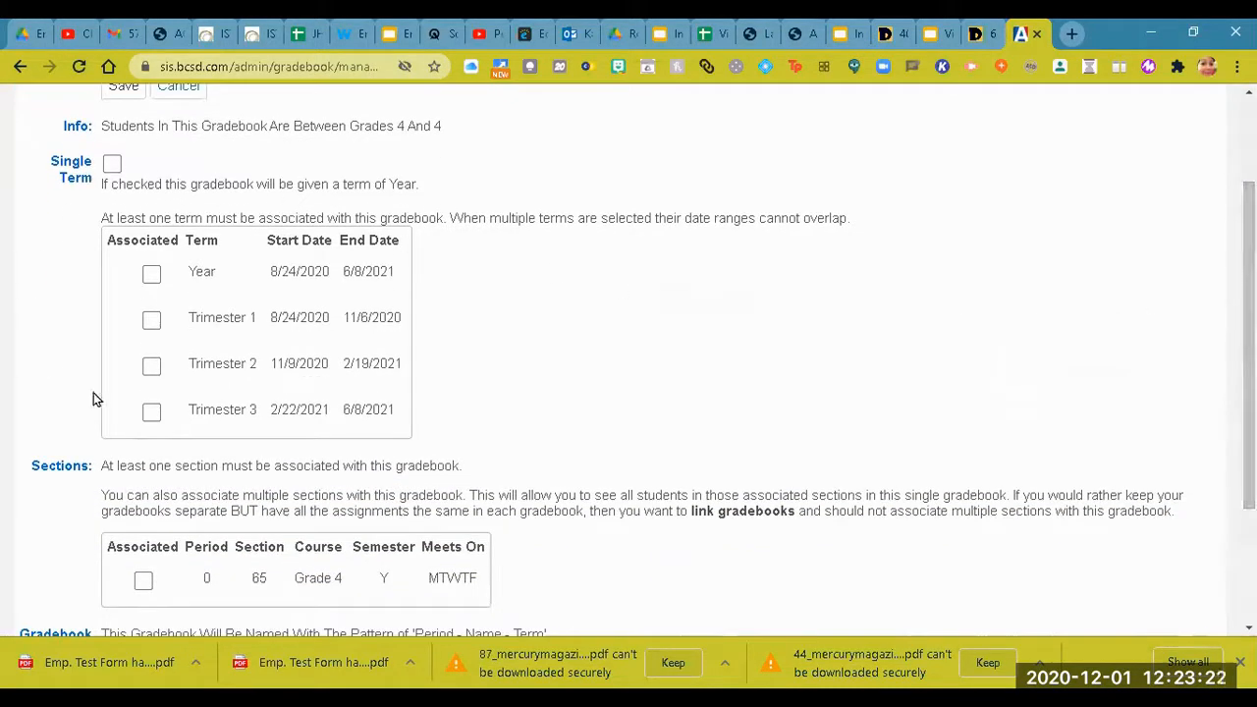
left_click(151, 366)
scroll(786, 310, "down", 3)
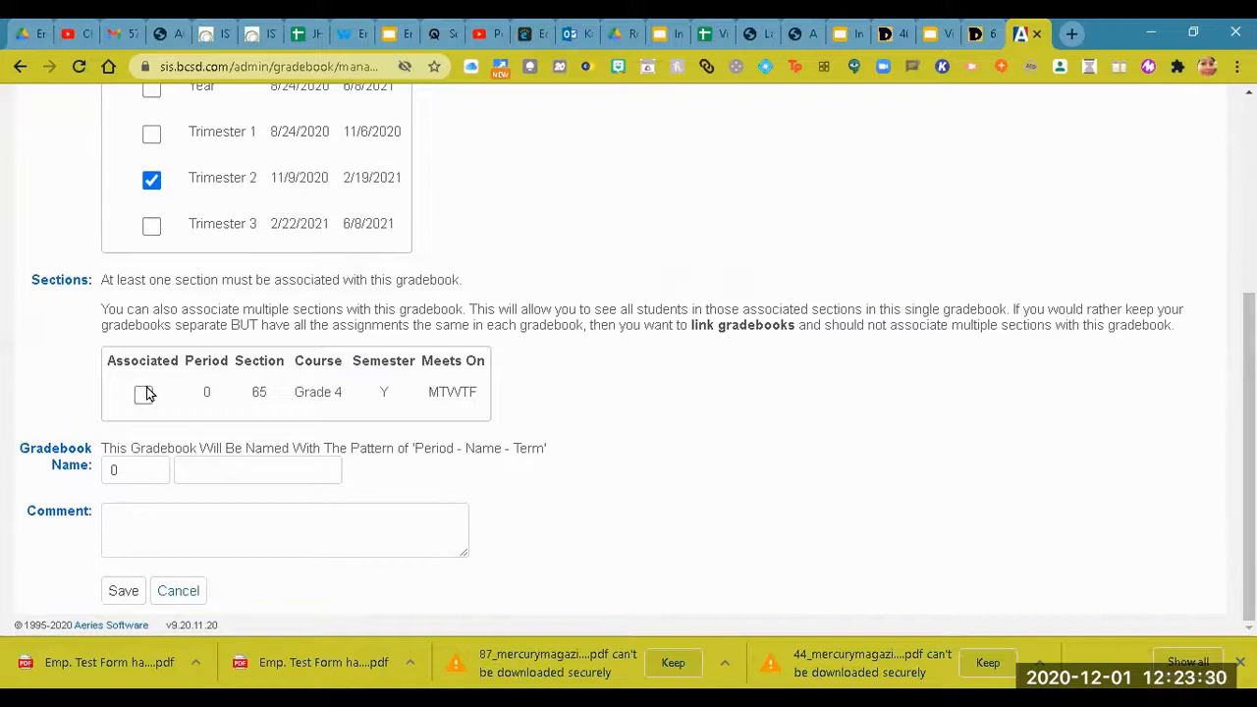
left_click(144, 395)
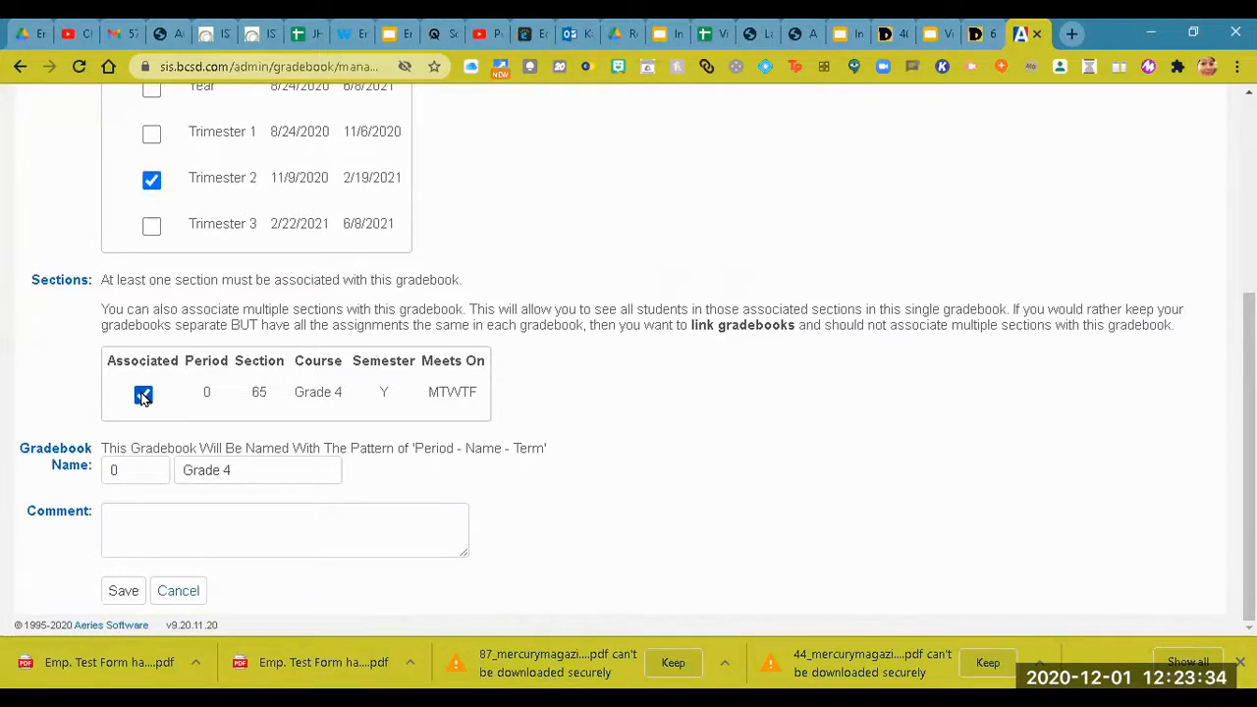
- Name the new gradebook Math 5 and cancel its creation without saving
left_click(254, 471)
key("BackSpace")
key("BackSpace")
key("BackSpace")
key("BackSpace")
key("BackSpace")
key("BackSpace")
key("BackSpace")
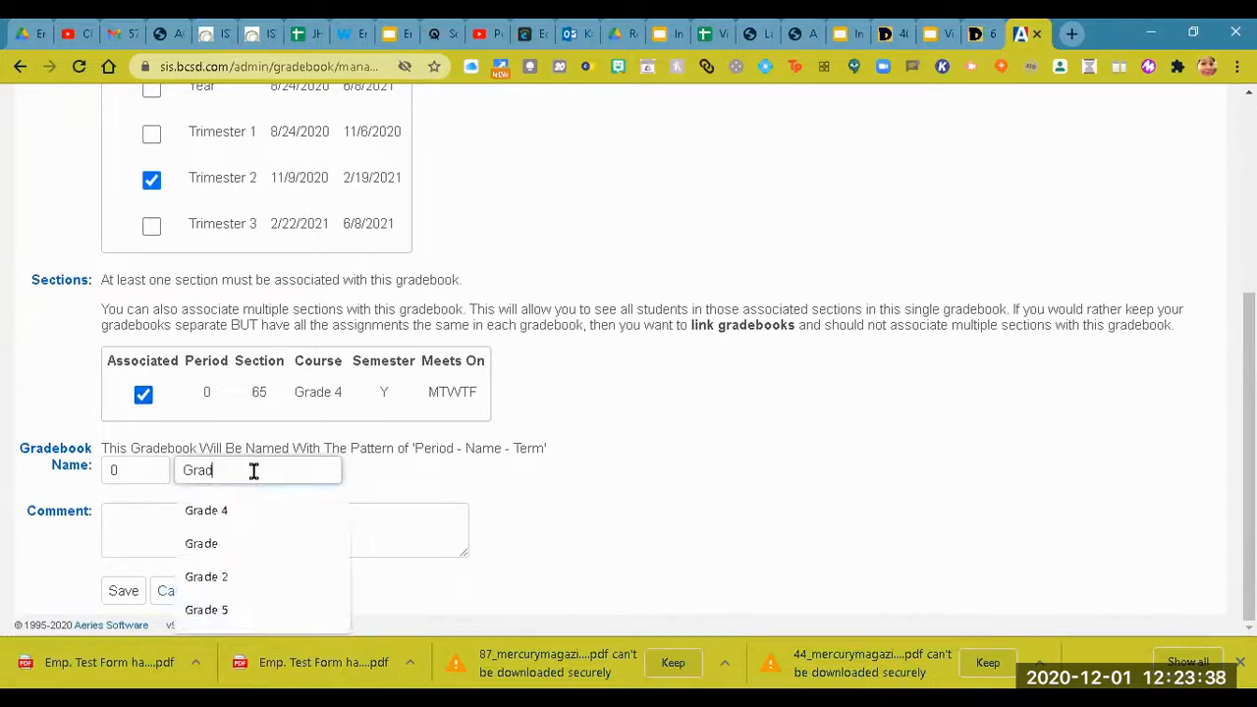
type("M")
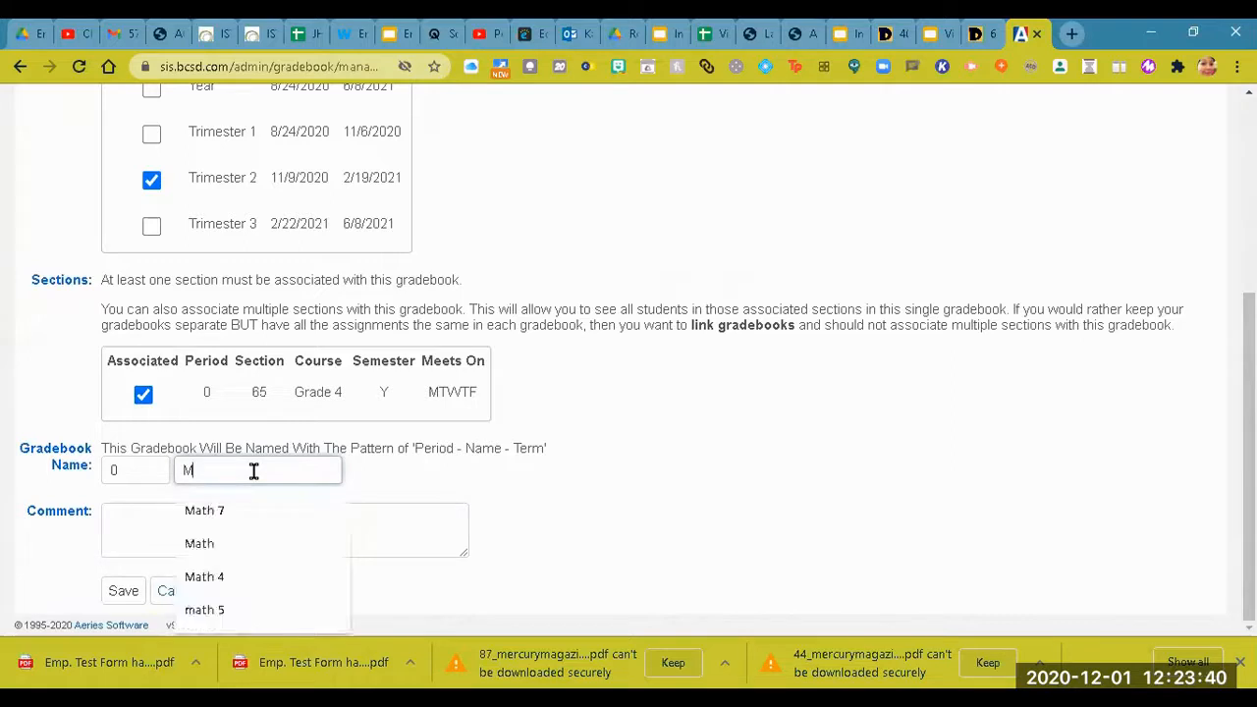
type("ath 4")
key("BackSpace")
key("BackSpace")
type("5")
left_click(484, 475)
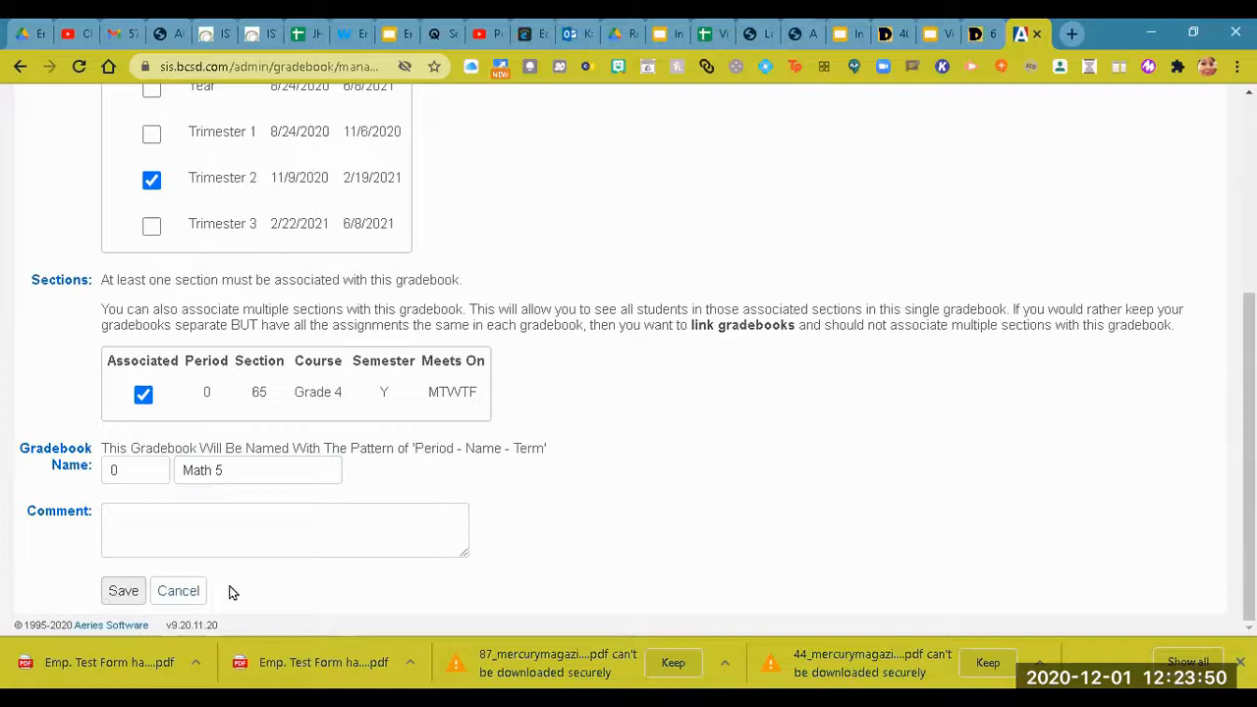
left_click(179, 594)
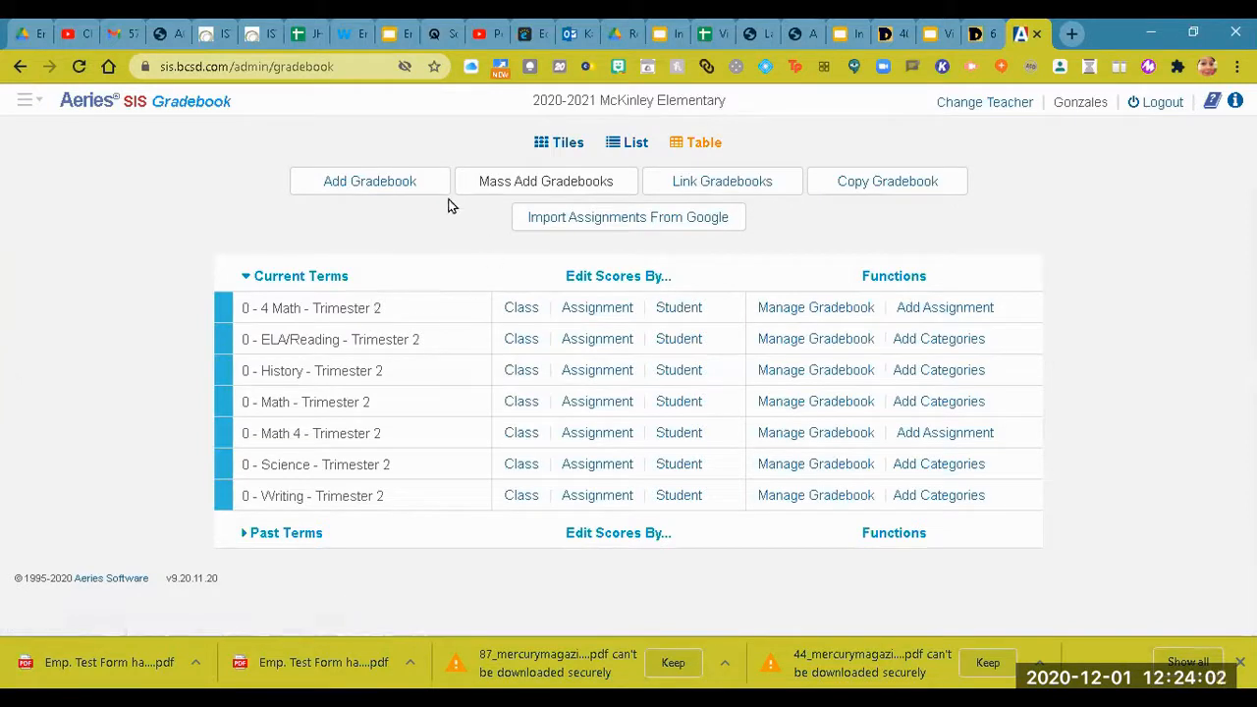
- Open the configuration of the 4 Math - Trimester 2 gradebook and review its general settings
left_click(815, 312)
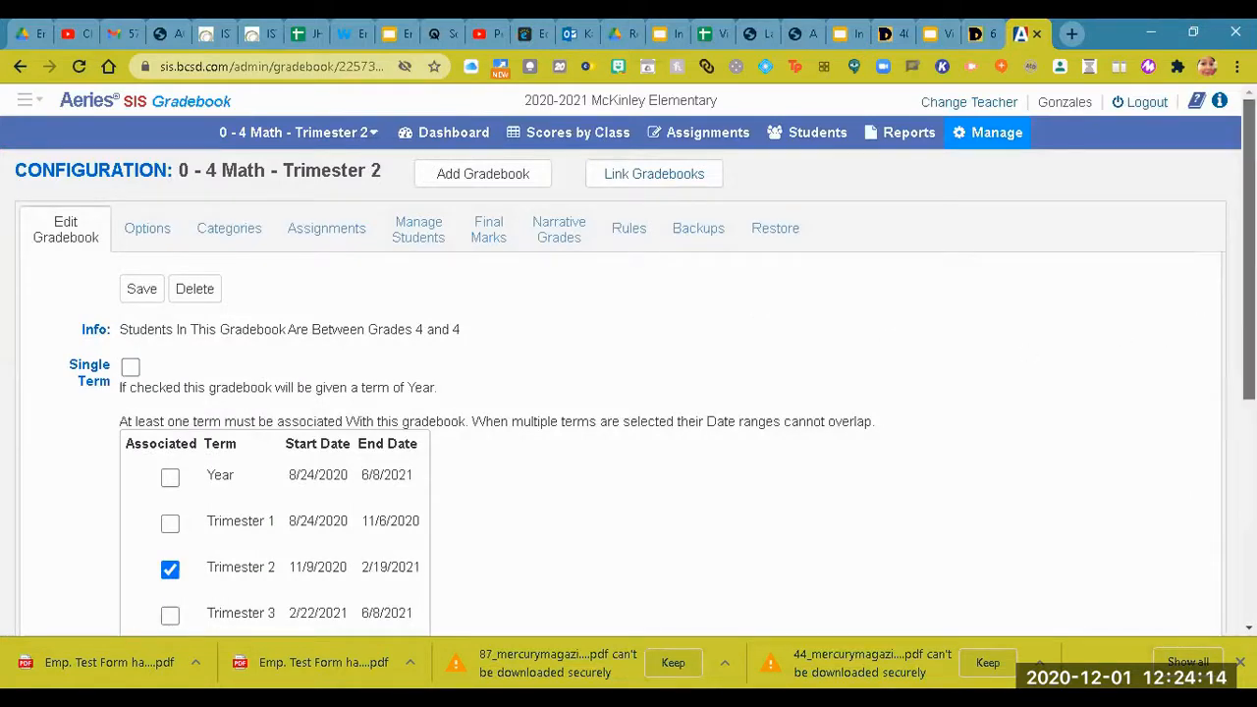
scroll(1218, 266, "down", 4)
scroll(1218, 265, "up", 4)
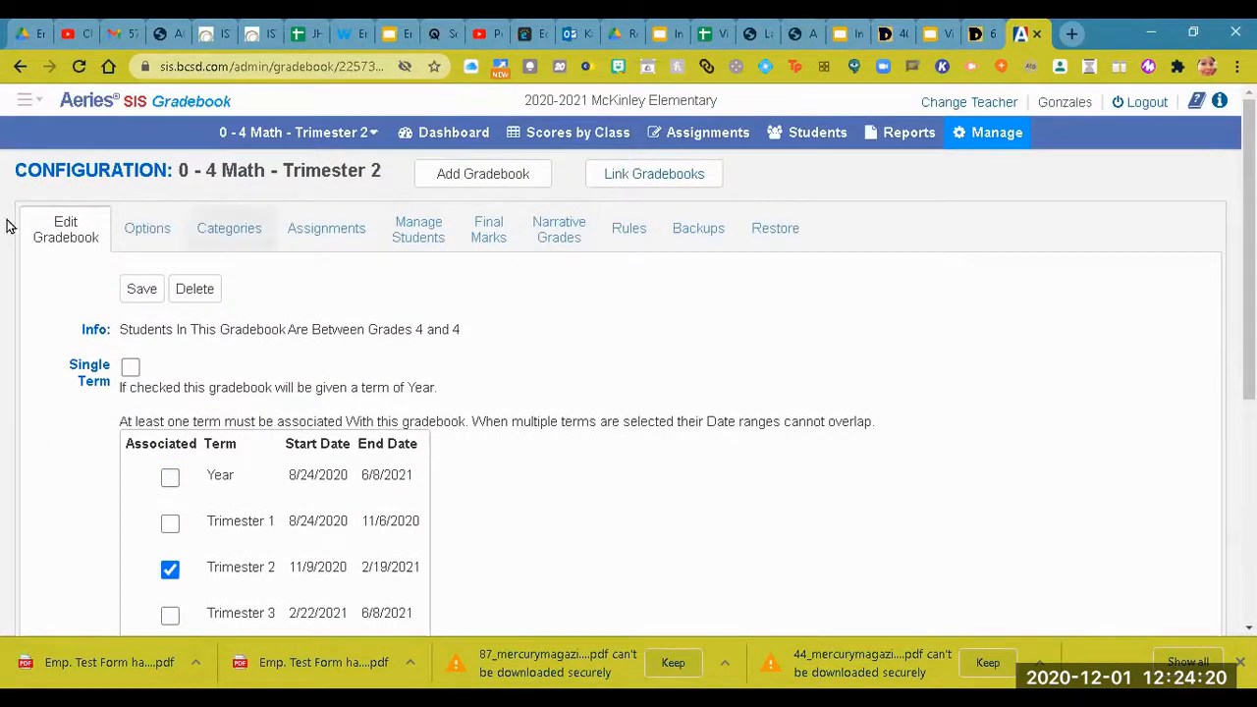
- Examine the grading, weighting, display and sorting options of the 4 Math - Trimester 2 gradebook
left_click(147, 233)
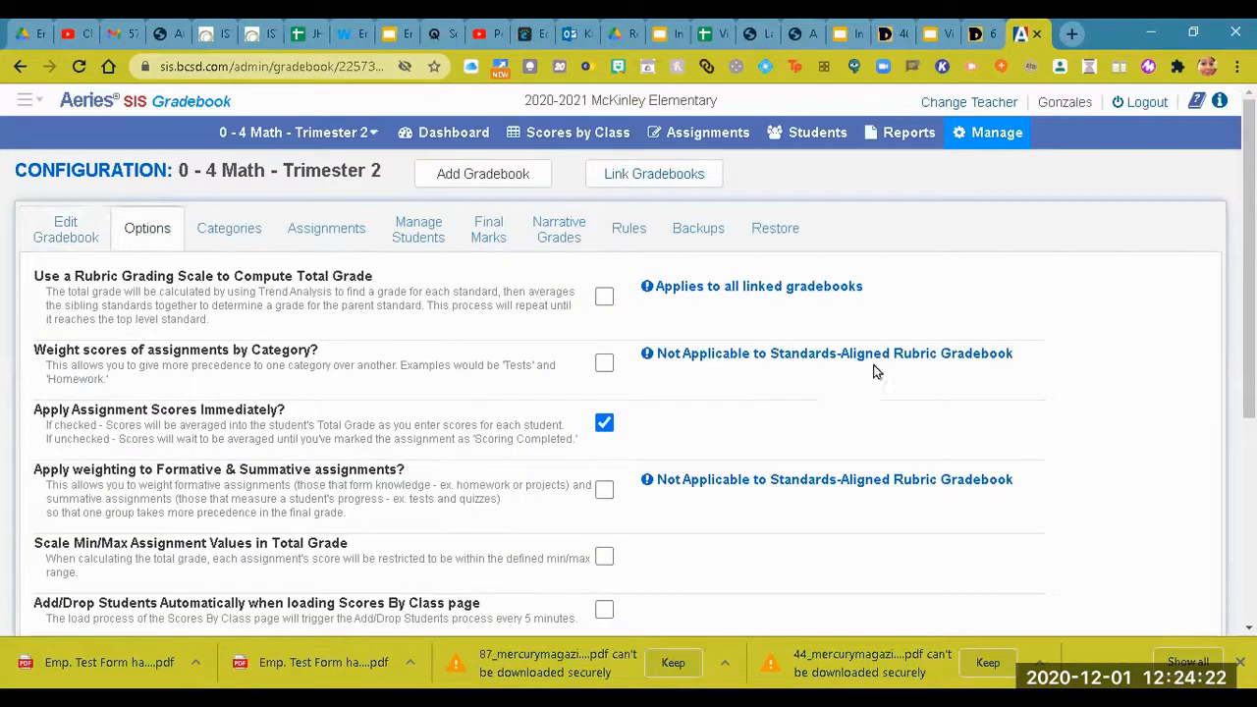
scroll(1248, 295, "down", 2)
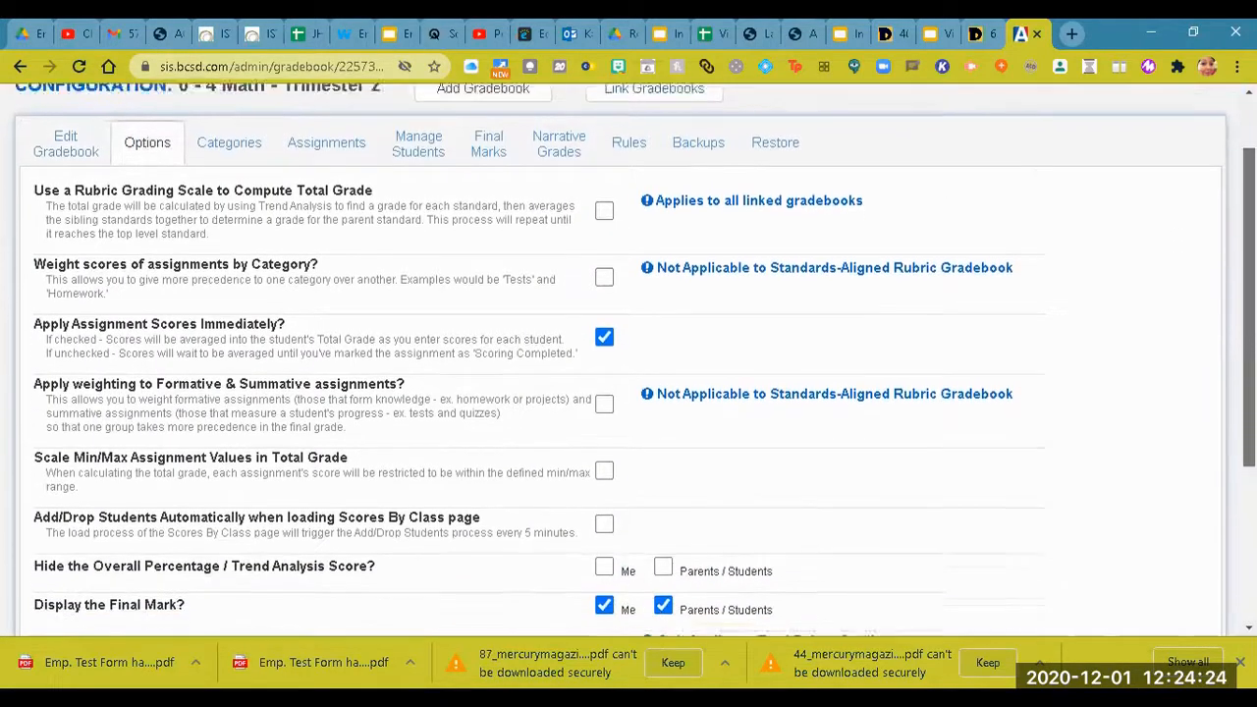
scroll(628, 358, "down", 3)
scroll(629, 358, "up", 2)
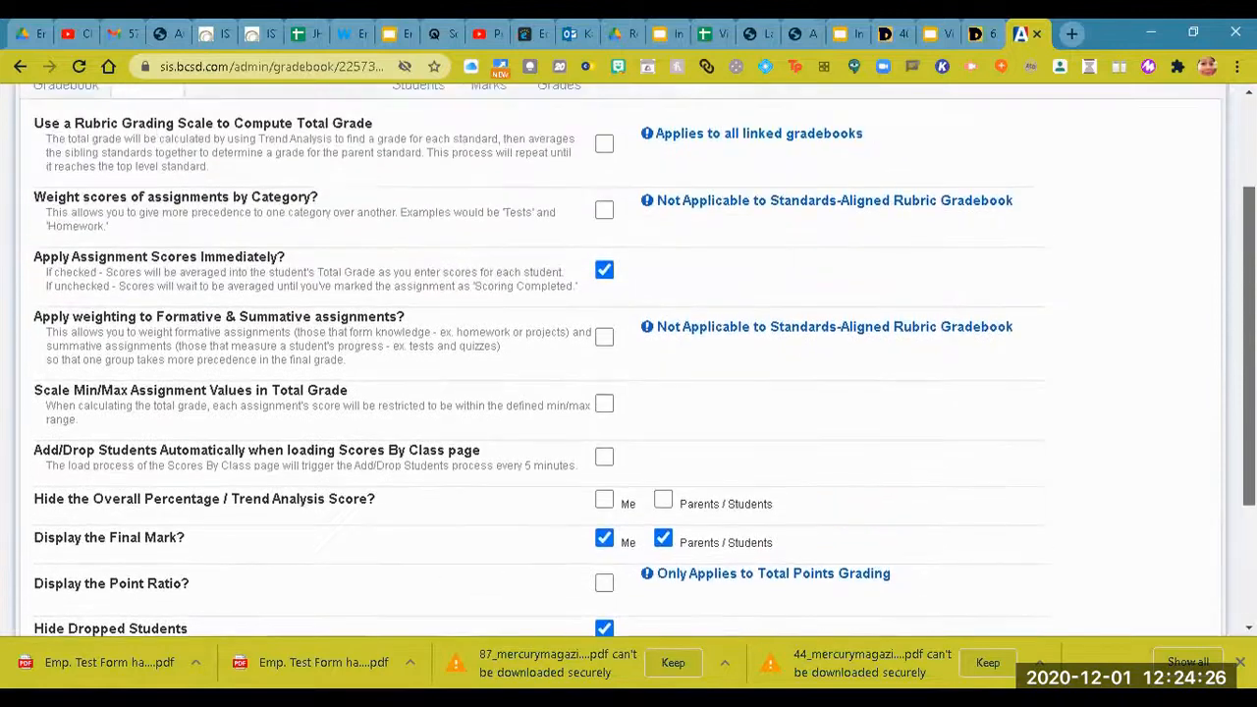
scroll(628, 358, "up", 1)
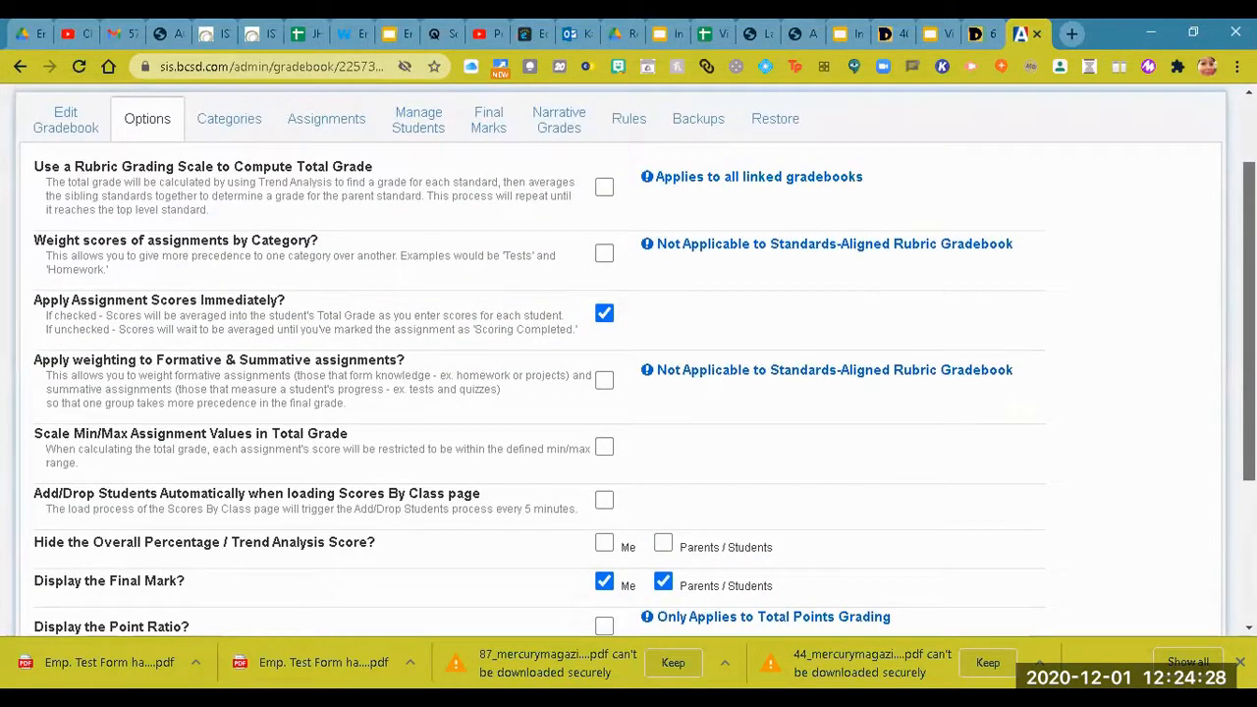
scroll(841, 464, "down", 4)
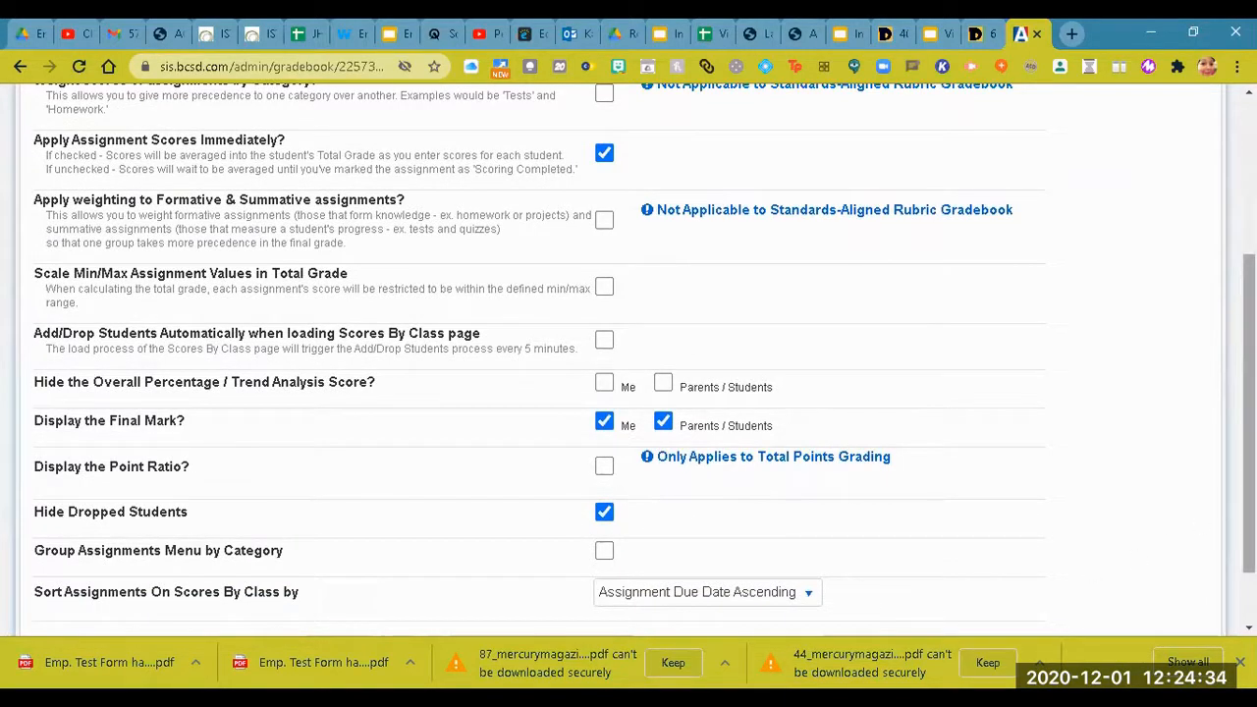
scroll(1249, 413, "down", 2)
scroll(1249, 413, "up", 3)
scroll(628, 373, "up", 2)
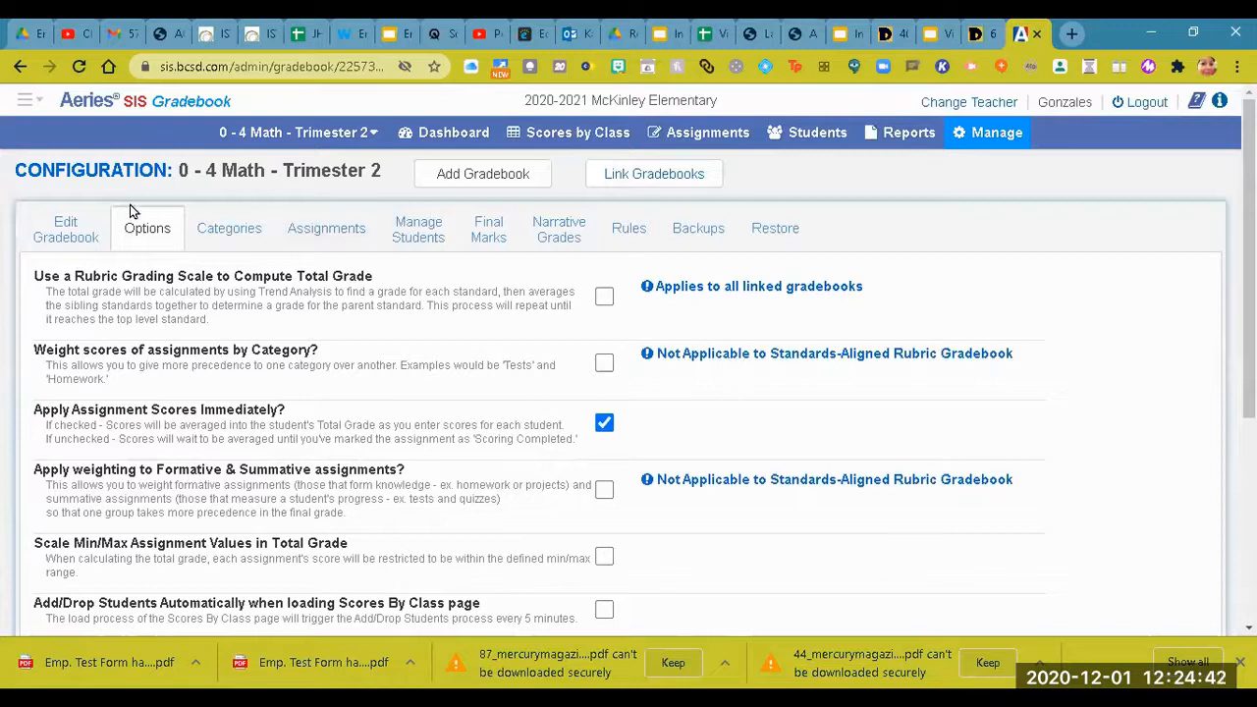